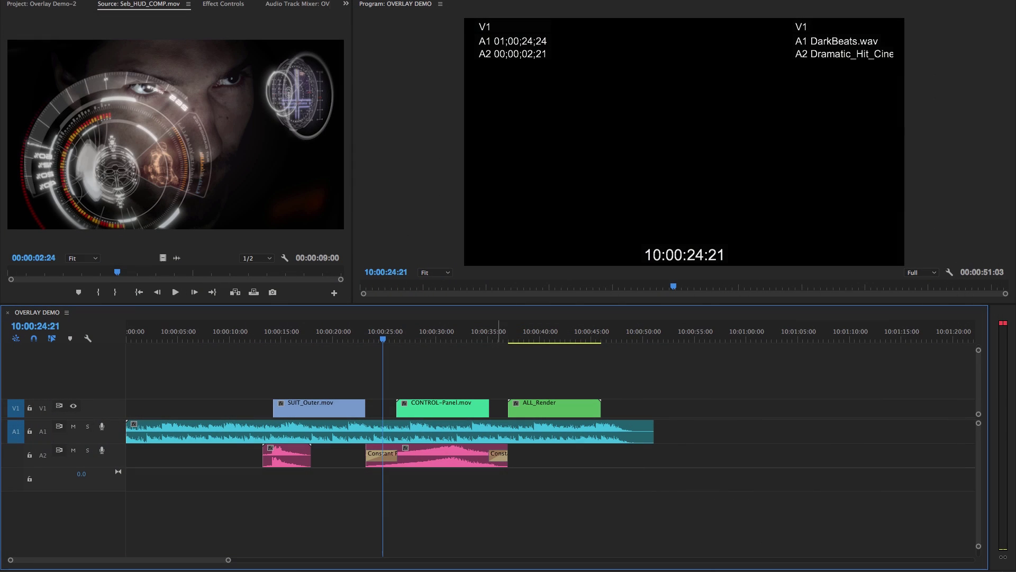
# Move the playhead past the last clip to 10:00:53:13 and check the audio waveform of the source clip Seb_HUD_COMP.mov.
pyautogui.moveTo(612, 330); pyautogui.dragTo(677, 333)
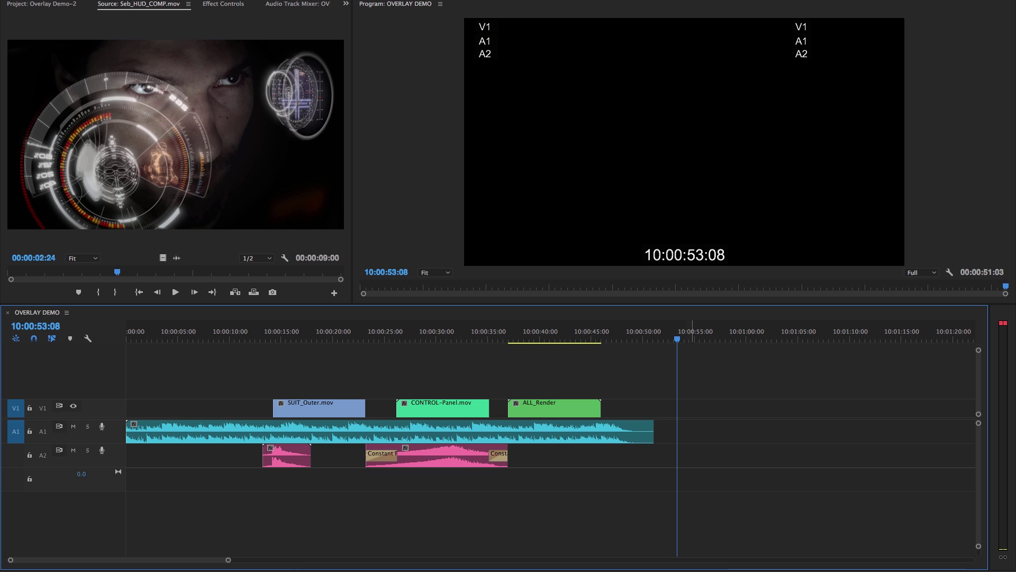
pyautogui.hotkey('shift', 'Right')
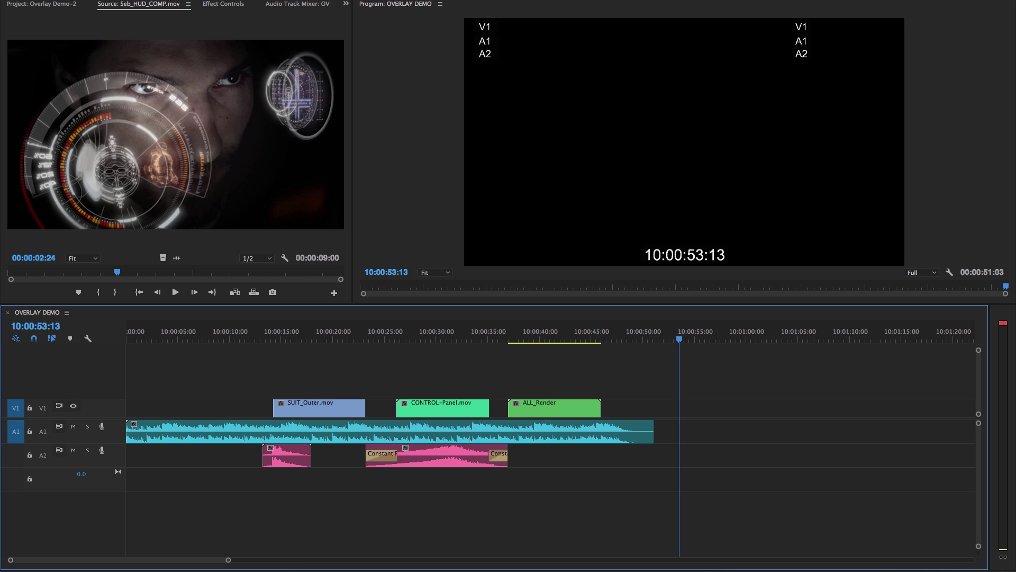
pyautogui.click(178, 258)
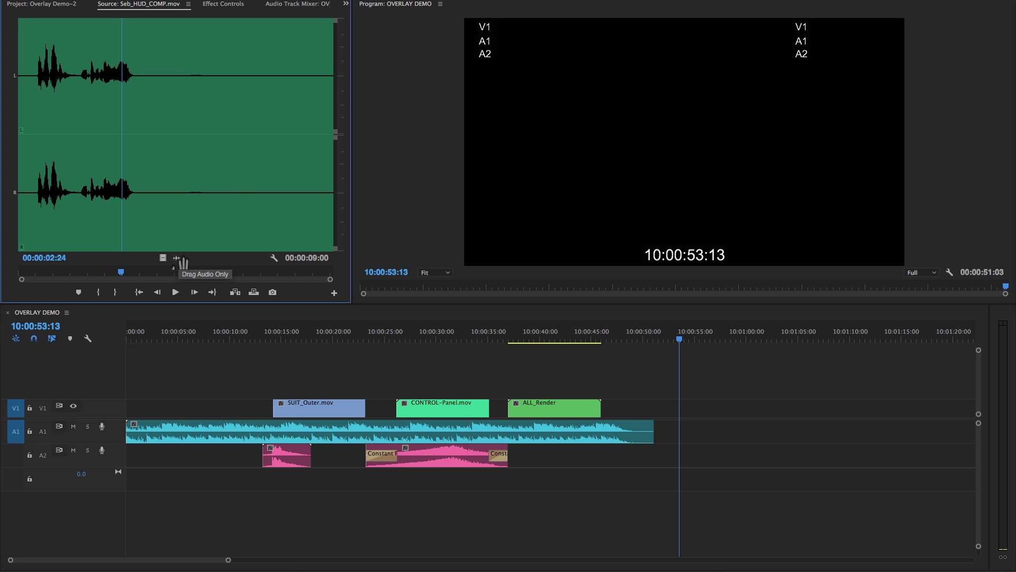
pyautogui.click(163, 258)
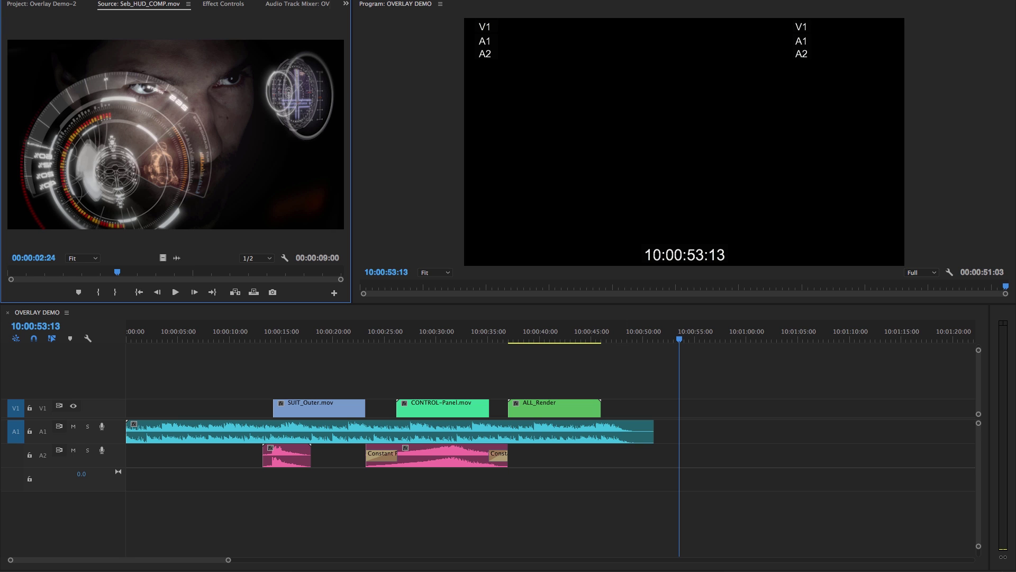
# Try the Overlay edit with Seb_HUD_COMP.mov in the empty area past the last clip at 10:00:53:13 and undo it.
pyautogui.moveTo(365, 94); pyautogui.dragTo(894, 204)
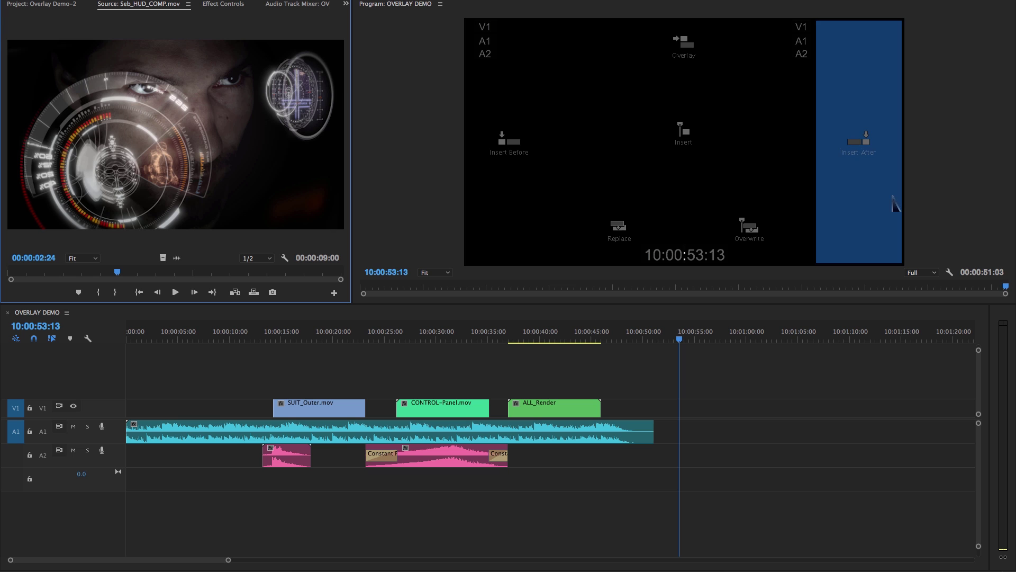
pyautogui.moveTo(894, 203); pyautogui.dragTo(689, 53)
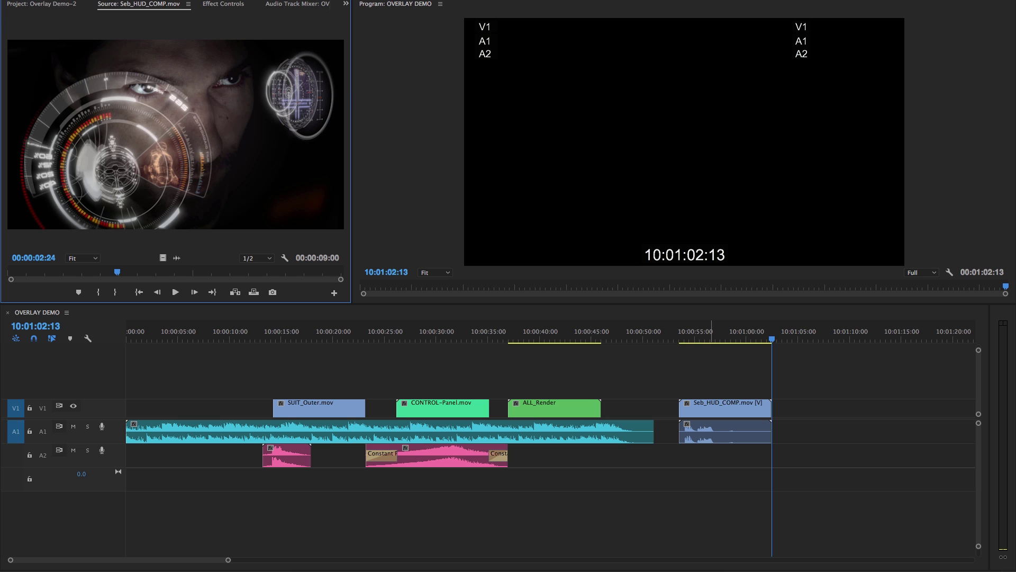
pyautogui.press('super+s')
pyautogui.press('super+z')
# Try an Overlay edit of Seb_HUD_COMP.mov at 10:00:47:00, after ALL_Render and above the end of the music, and undo it.
pyautogui.moveTo(641, 339); pyautogui.dragTo(611, 335)
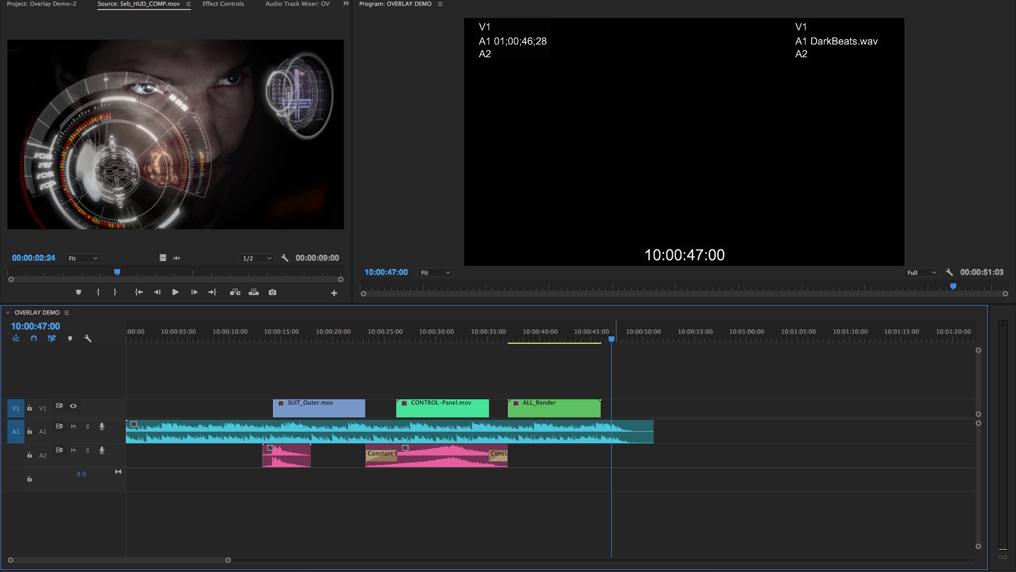
pyautogui.moveTo(630, 442)
pyautogui.click(241, 87)
pyautogui.moveTo(241, 94); pyautogui.dragTo(686, 57)
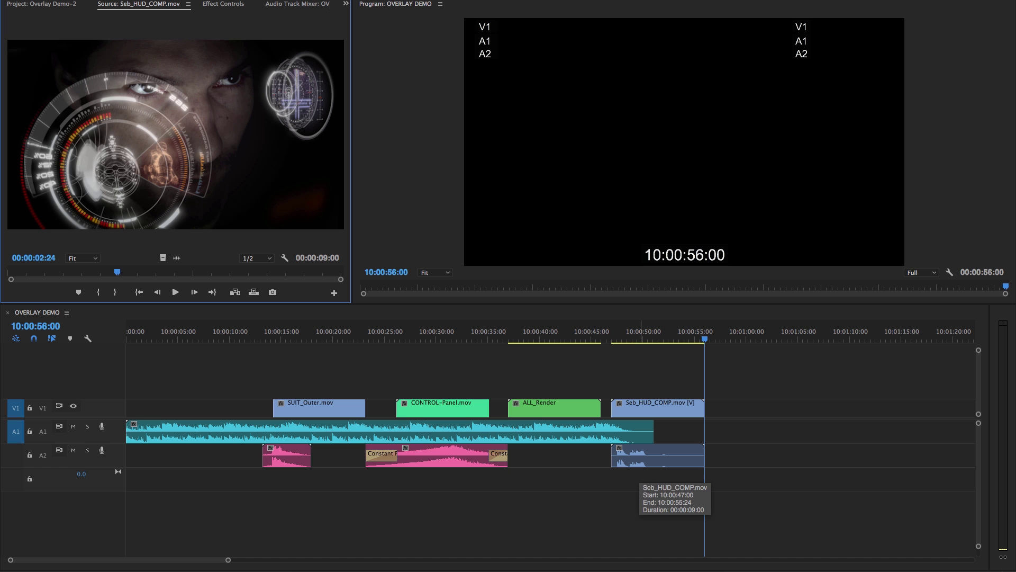
pyautogui.hotkey('ctrl', 'z')
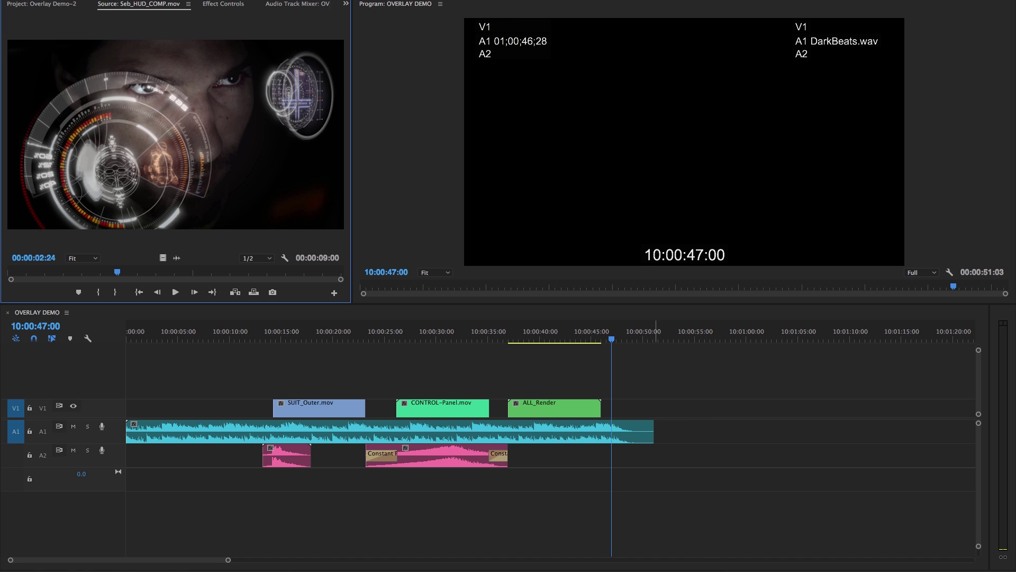
# Try an Overlay edit of Seb_HUD_COMP.mov over ALL_Render at 10:00:42:04, scrub across the overlap, and undo the edit.
pyautogui.click(564, 333)
pyautogui.moveTo(564, 339); pyautogui.dragTo(562, 338)
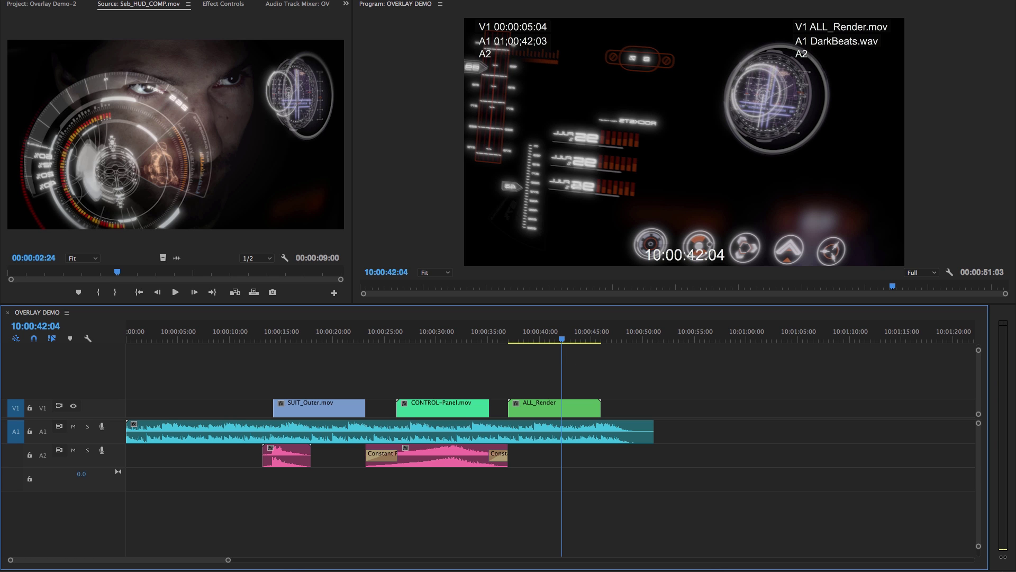
pyautogui.moveTo(175, 132); pyautogui.dragTo(654, 40)
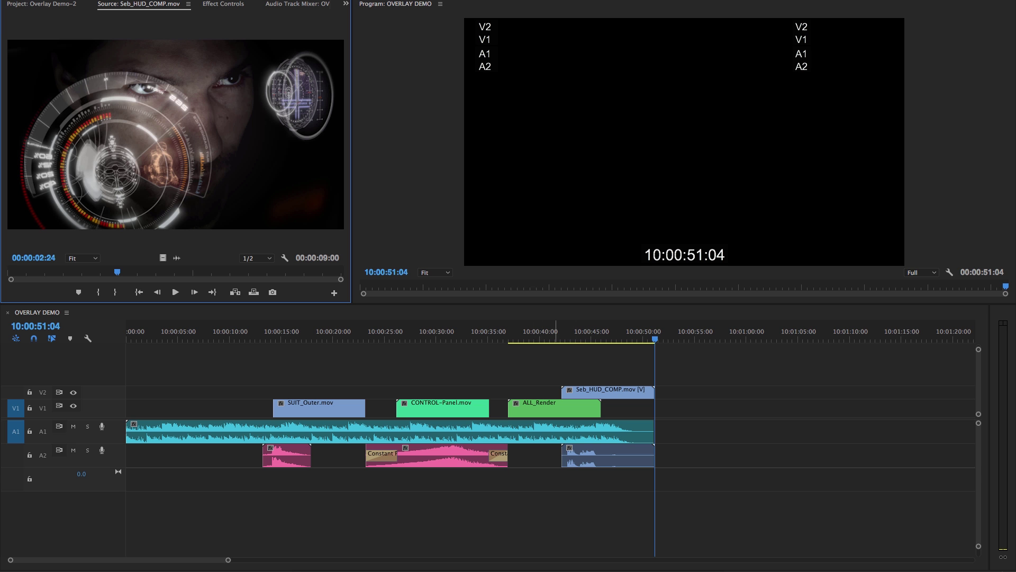
pyautogui.moveTo(531, 334); pyautogui.dragTo(578, 335)
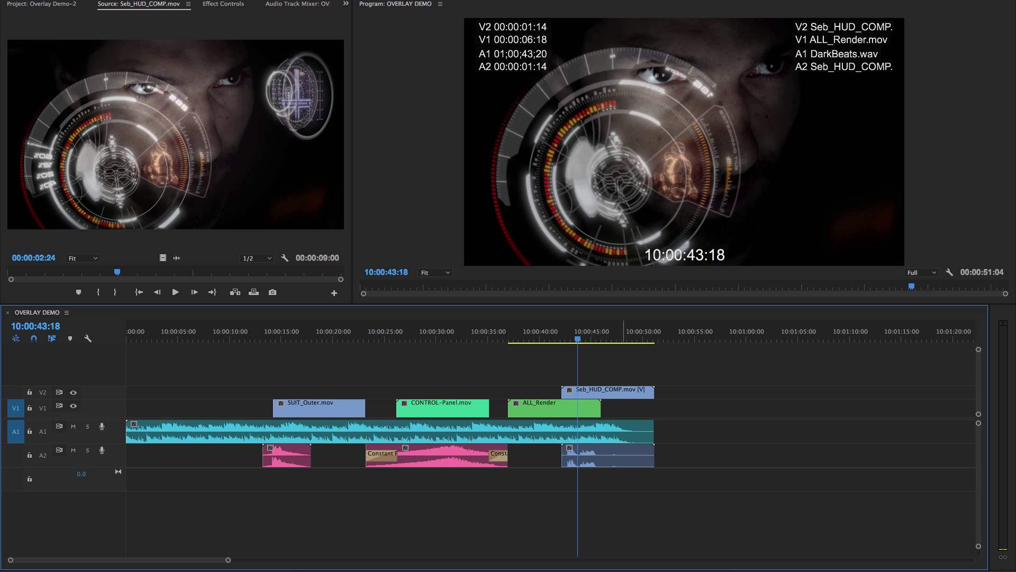
pyautogui.moveTo(541, 335); pyautogui.dragTo(543, 335)
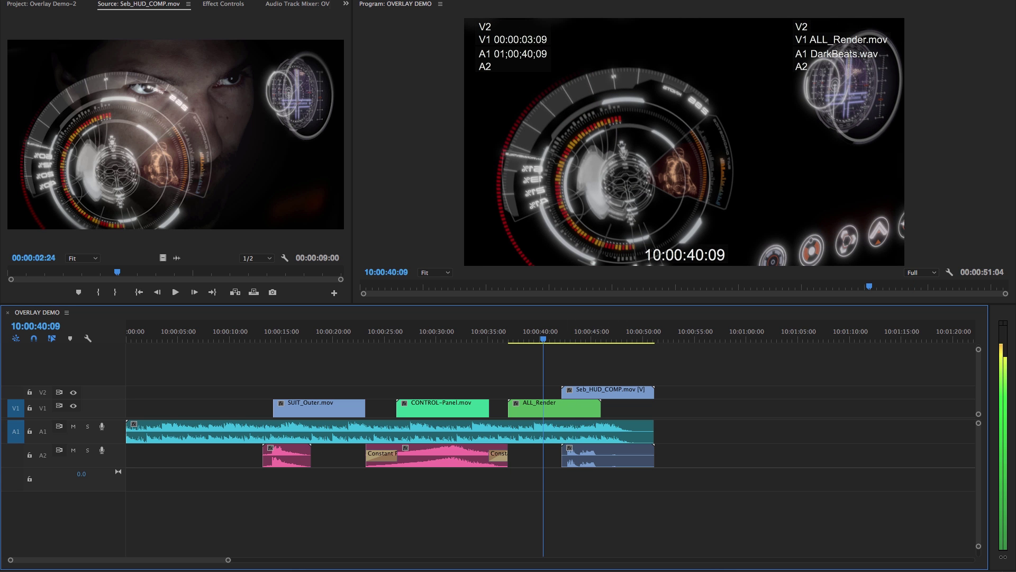
pyautogui.press('super+z')
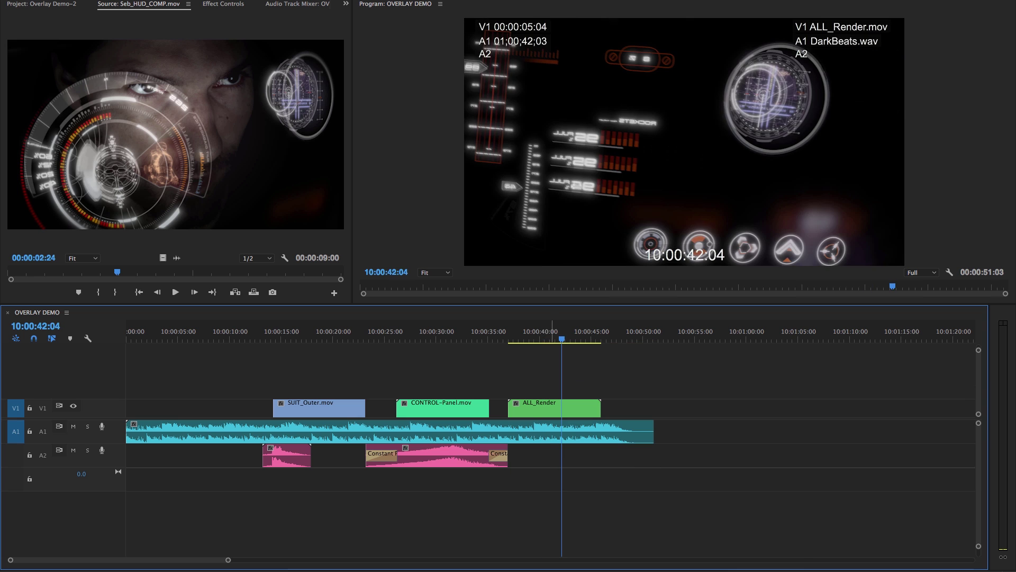
# Try an Overlay edit of Seb_HUD_COMP.mov over SUIT_Outer.mov at 10:00:16:13 and undo it.
pyautogui.moveTo(352, 334); pyautogui.dragTo(296, 334)
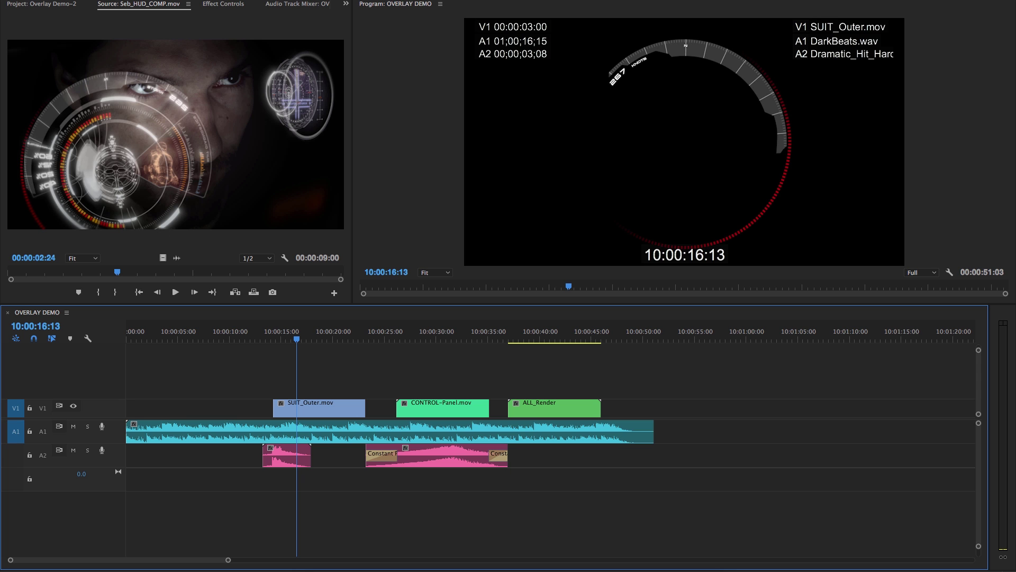
pyautogui.moveTo(212, 123); pyautogui.dragTo(737, 74)
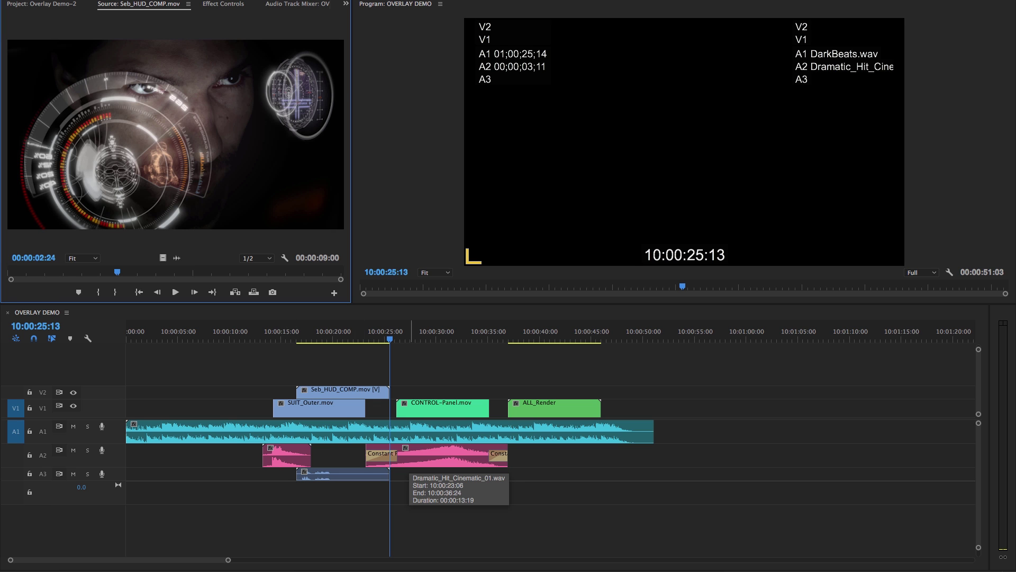
pyautogui.press('super+z')
# Try an Overlay edit of Seb_HUD_COMP.mov at the sequence start, 10:00:00:00, preview the clip, and undo the edit.
pyautogui.moveTo(256, 333); pyautogui.dragTo(127, 332)
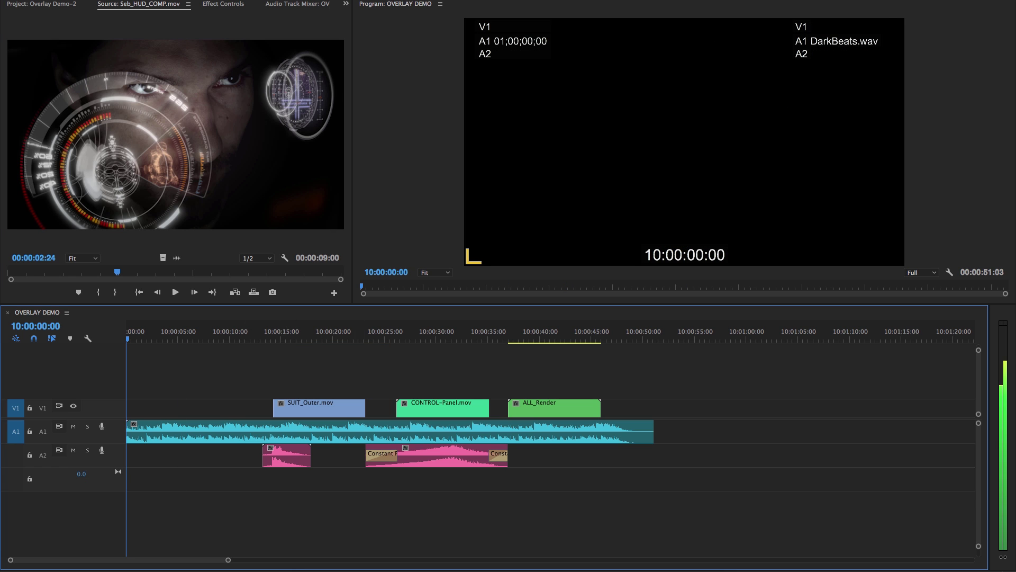
pyautogui.moveTo(185, 143); pyautogui.dragTo(768, 47)
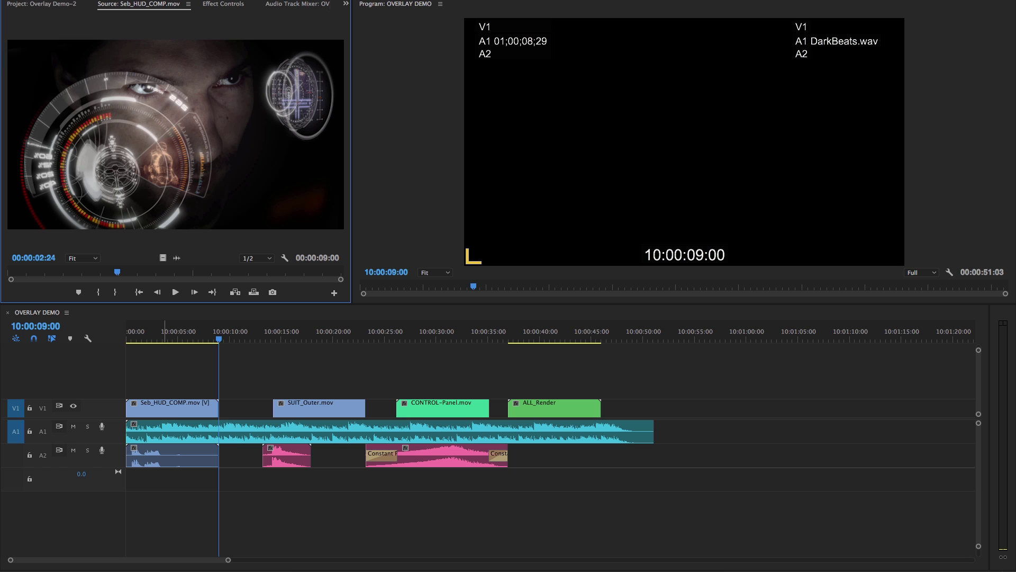
pyautogui.click(167, 334)
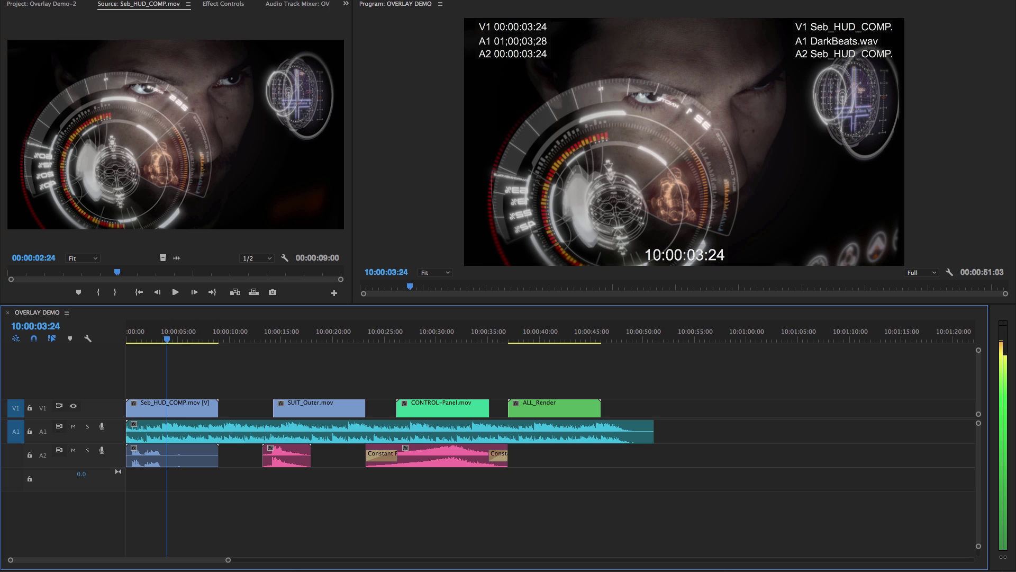
pyautogui.press('space')
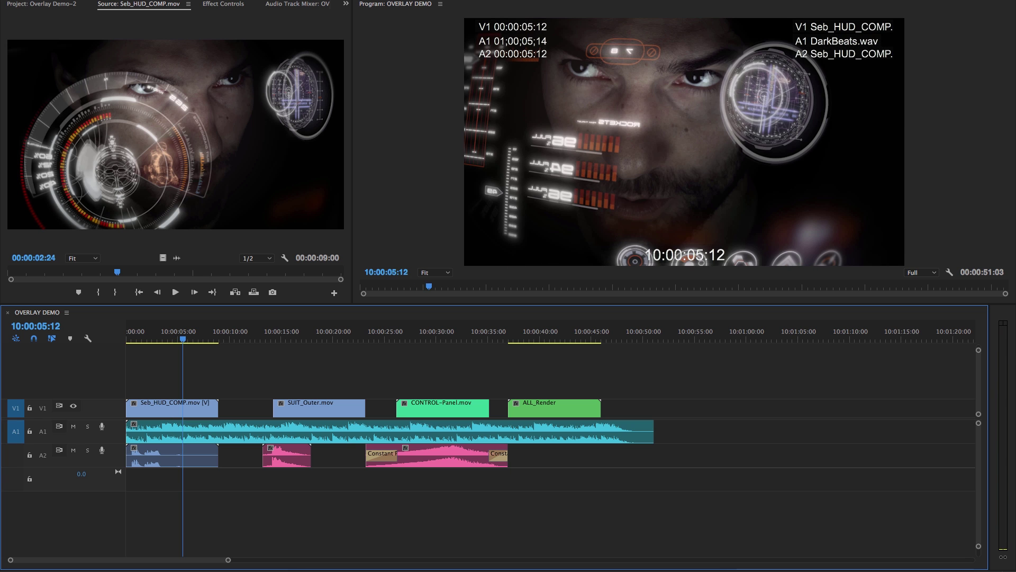
pyautogui.press('super+z')
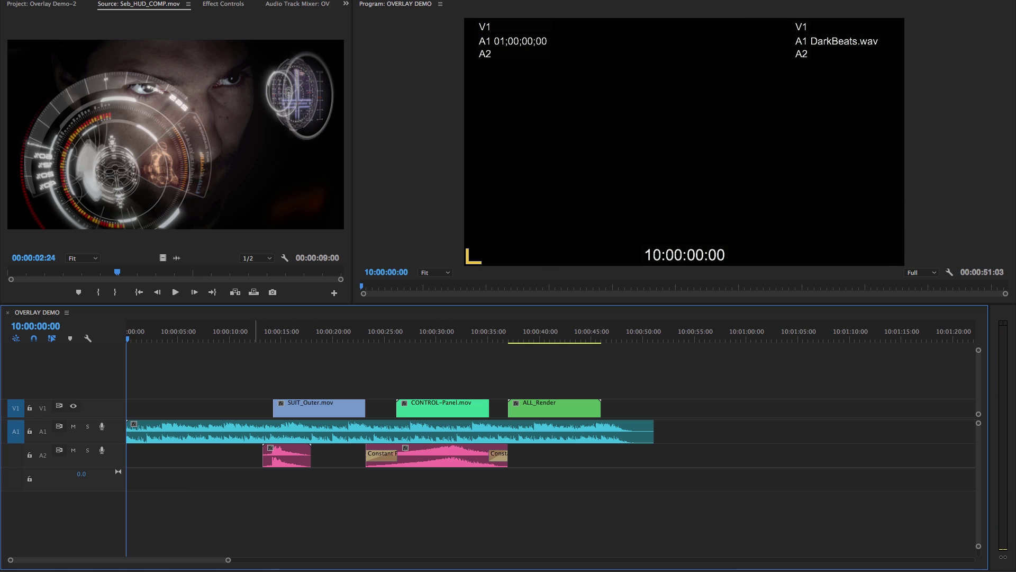
# Overlay Seb_HUD_COMP.mov above SUIT_Outer.mov at 10:00:17:01 and scrub through the stacked clips.
pyautogui.moveTo(323, 331); pyautogui.dragTo(302, 332)
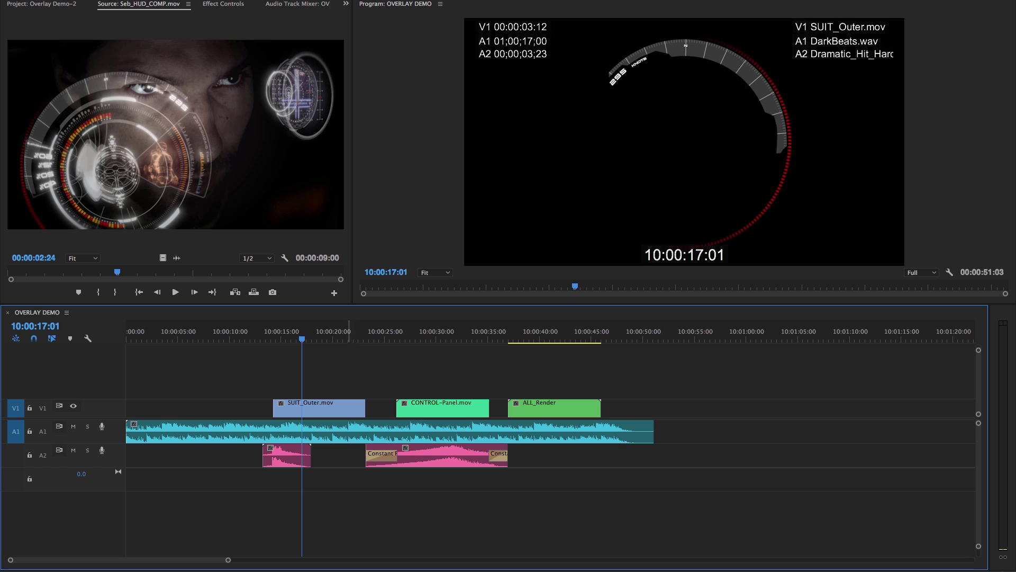
pyautogui.moveTo(238, 143); pyautogui.dragTo(713, 41)
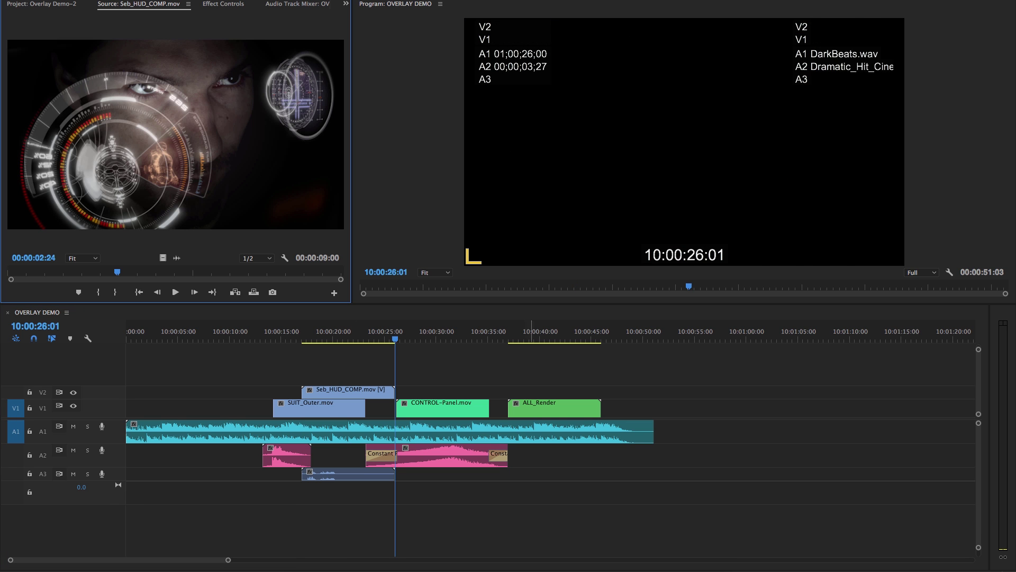
pyautogui.click(335, 332)
pyautogui.moveTo(335, 331); pyautogui.dragTo(353, 331)
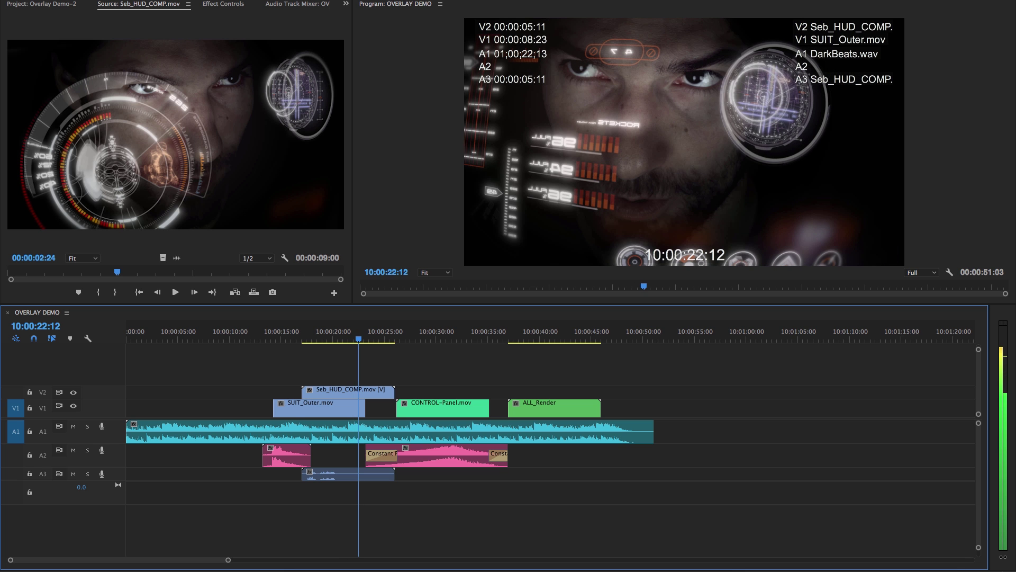
pyautogui.moveTo(335, 331); pyautogui.dragTo(363, 331)
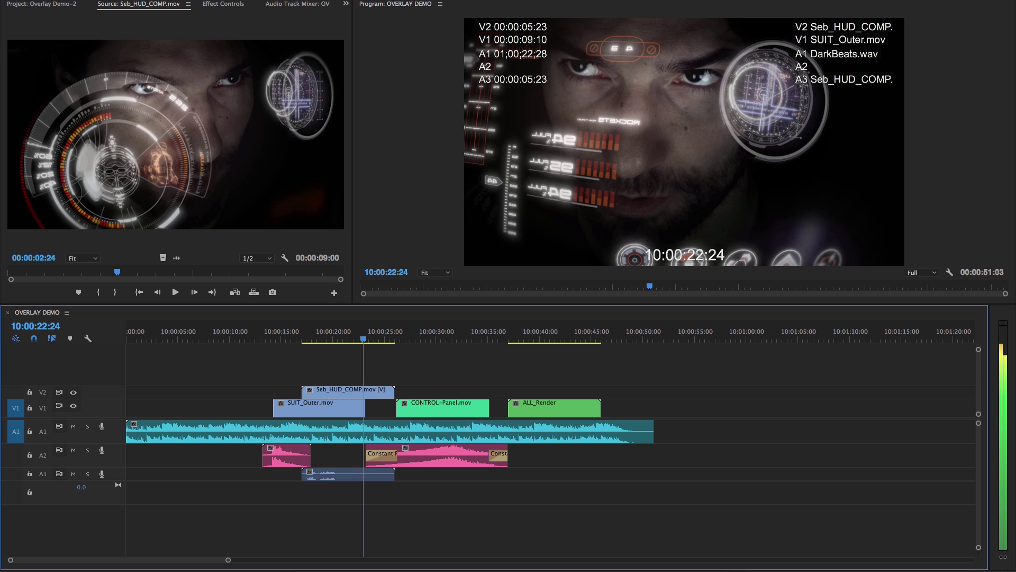
pyautogui.moveTo(363, 331); pyautogui.dragTo(360, 332)
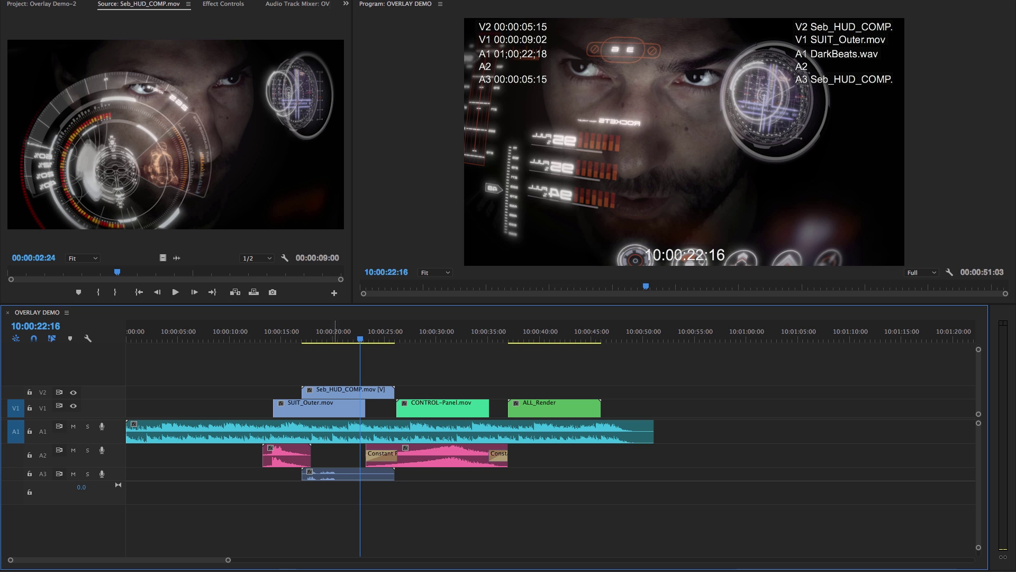
pyautogui.click(347, 333)
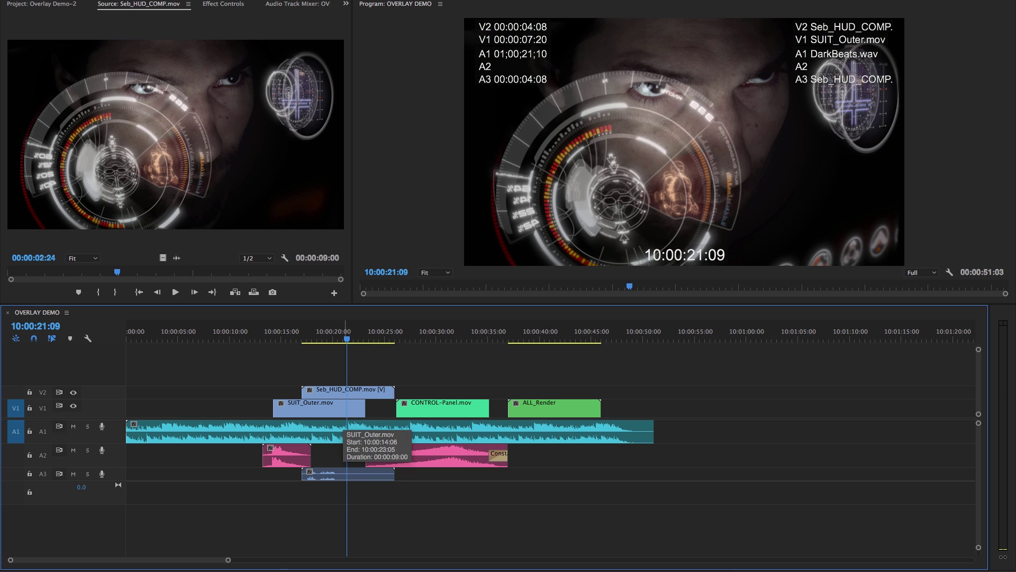
# Group Seb_HUD_COMP.mov with SUIT_Outer.mov, try moving the group 10 seconds earlier, and undo the move.
pyautogui.moveTo(248, 350); pyautogui.dragTo(345, 419)
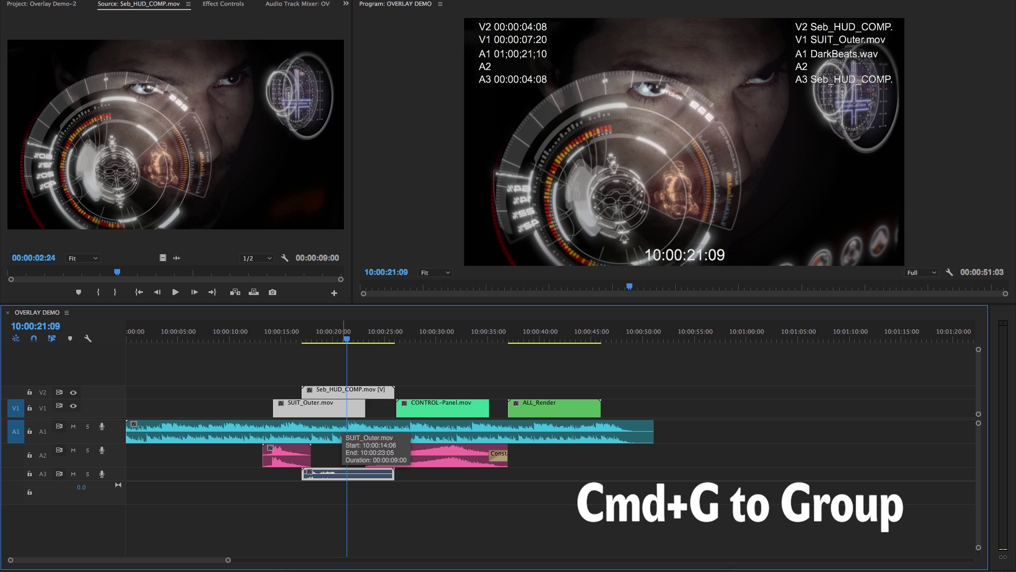
pyautogui.click(342, 368)
pyautogui.moveTo(365, 392); pyautogui.dragTo(264, 392)
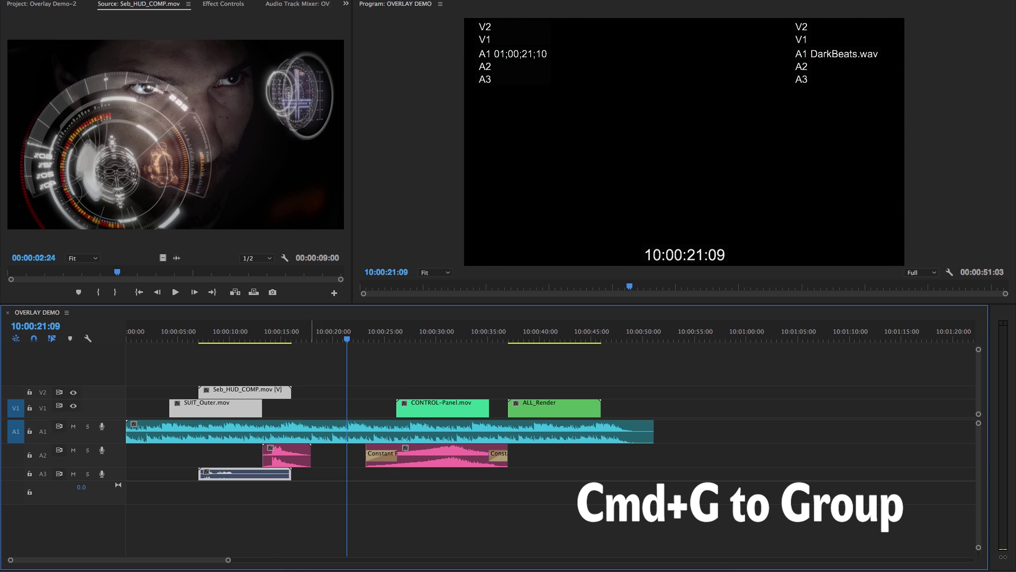
pyautogui.press('super+z')
pyautogui.moveTo(324, 392); pyautogui.dragTo(232, 393)
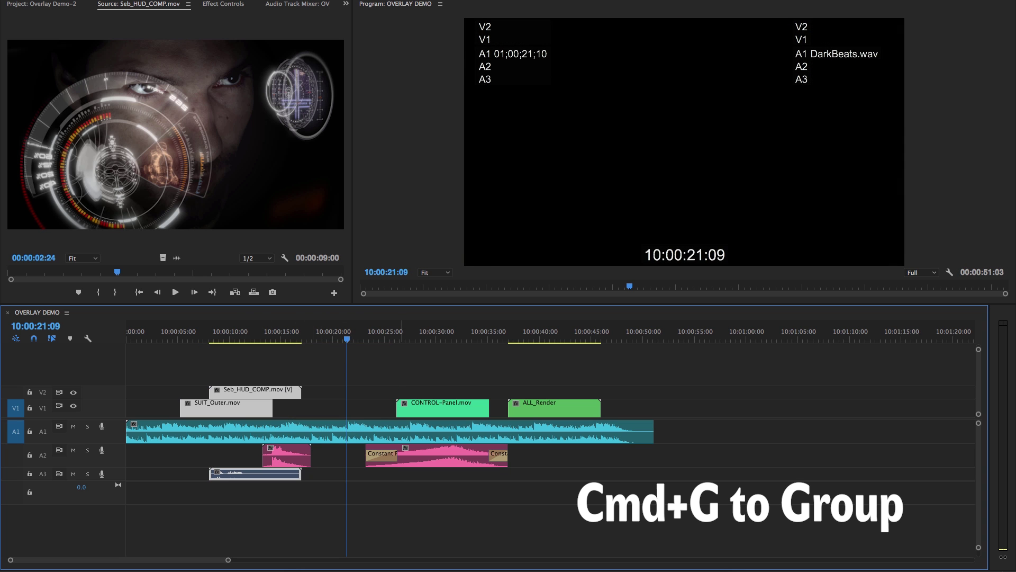
pyautogui.press('super+z')
pyautogui.moveTo(328, 413); pyautogui.dragTo(225, 421)
pyautogui.moveTo(218, 333); pyautogui.dragTo(240, 333)
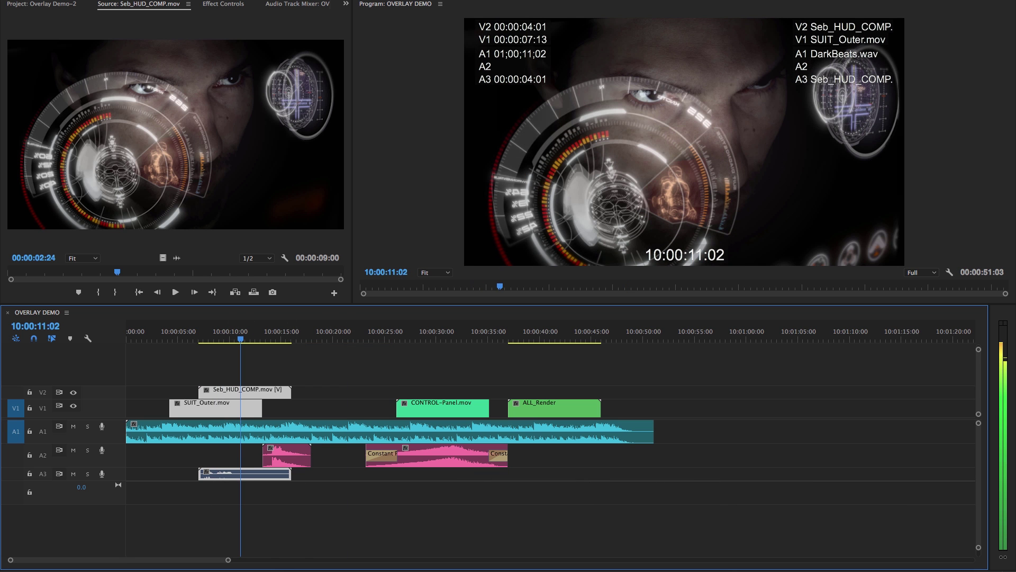
pyautogui.hotkey('ctrl', 'z')
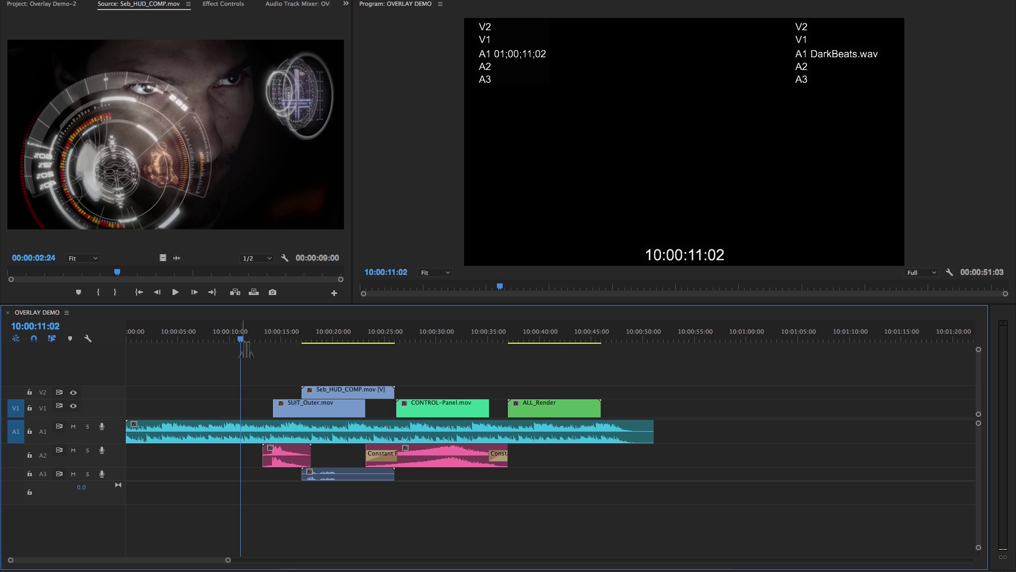
# Select SUIT_Outer, Seb_HUD_COMP, CONTROL-Panel and ALL_Render, group them, and move them together about 11 seconds earlier.
pyautogui.moveTo(655, 404); pyautogui.dragTo(226, 412)
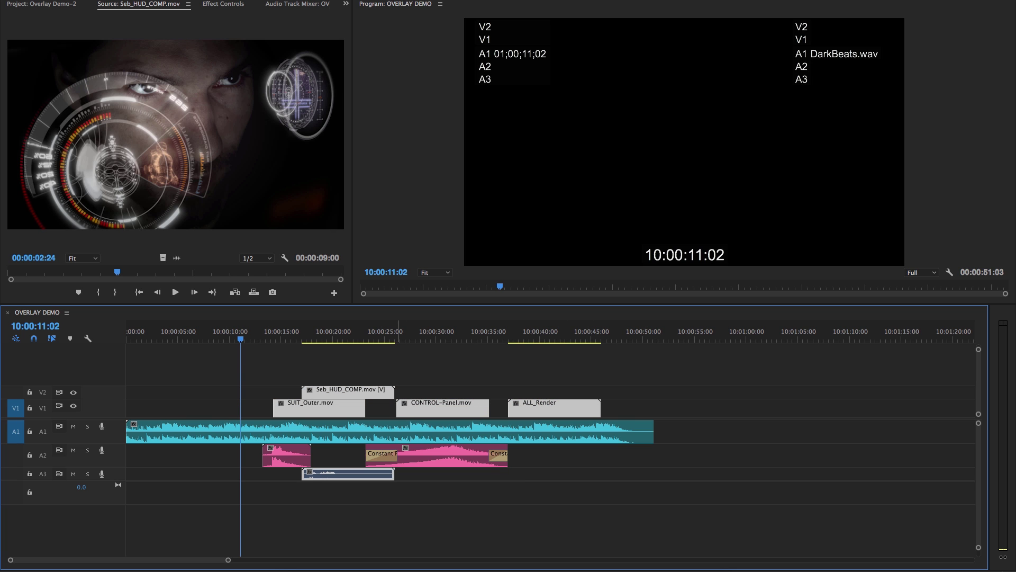
pyautogui.click(531, 367)
pyautogui.hotkey('ctrl', 'z')
pyautogui.moveTo(541, 409); pyautogui.dragTo(454, 410)
pyautogui.click(574, 368)
pyautogui.hotkey('ctrl', 'z')
pyautogui.click(563, 367)
pyautogui.hotkey('ctrl', 'z')
pyautogui.moveTo(248, 335); pyautogui.dragTo(233, 335)
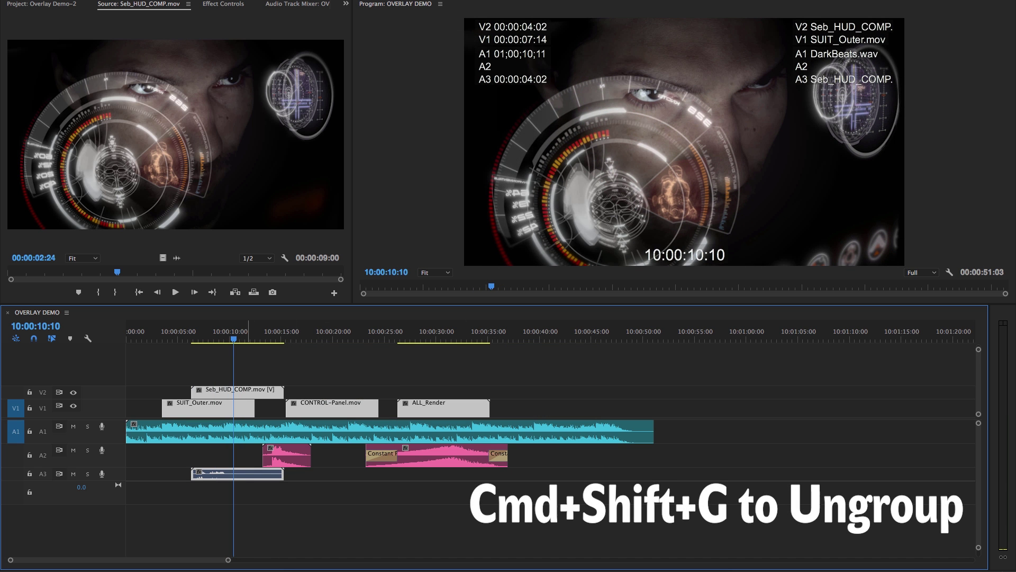
# Ungroup the moved video clips, select Seb_HUD_COMP.mov on its own, and set the playhead to 10:00:09:18.
pyautogui.click(330, 369)
pyautogui.click(339, 409)
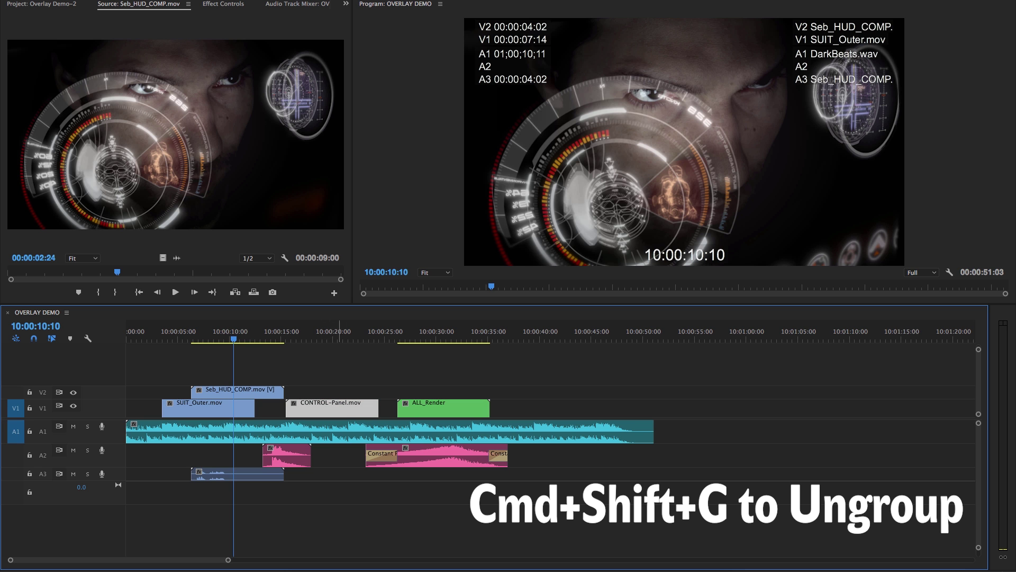
pyautogui.press('space')
pyautogui.click(237, 392)
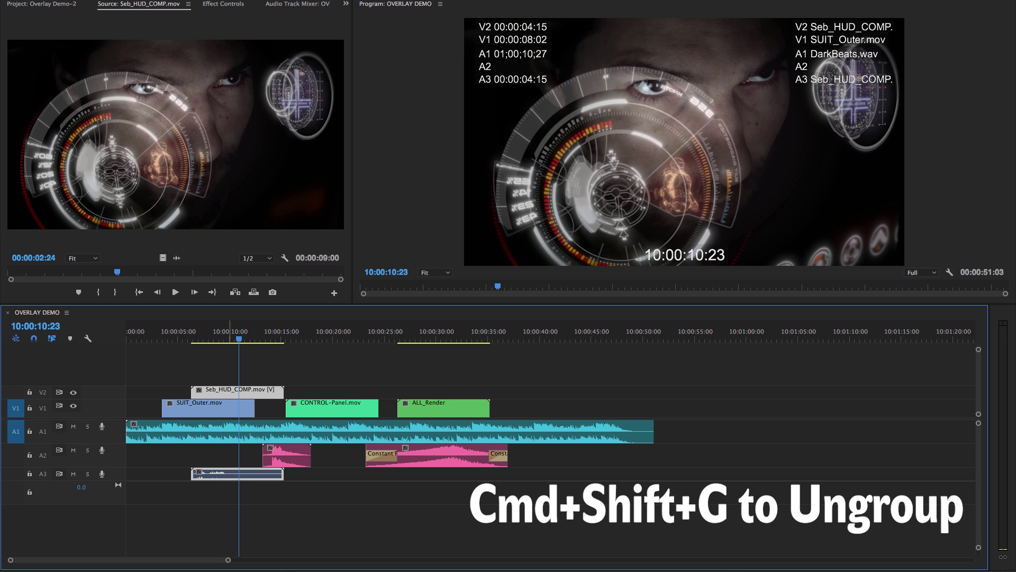
pyautogui.moveTo(229, 332)
pyautogui.mouseDown()
pyautogui.moveTo(215, 332)
pyautogui.moveTo(471, 332)
pyautogui.moveTo(226, 332)
pyautogui.mouseUp()
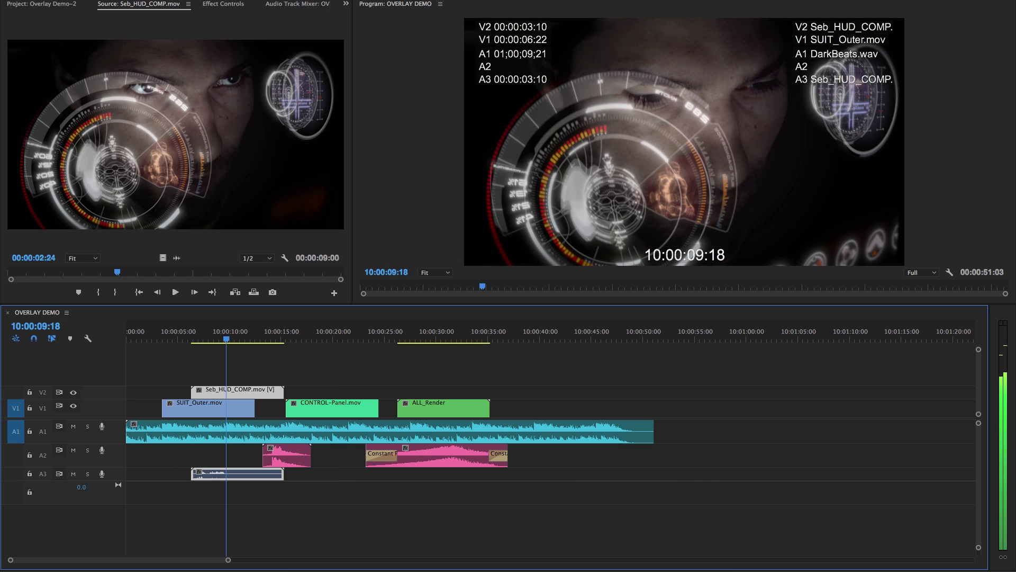